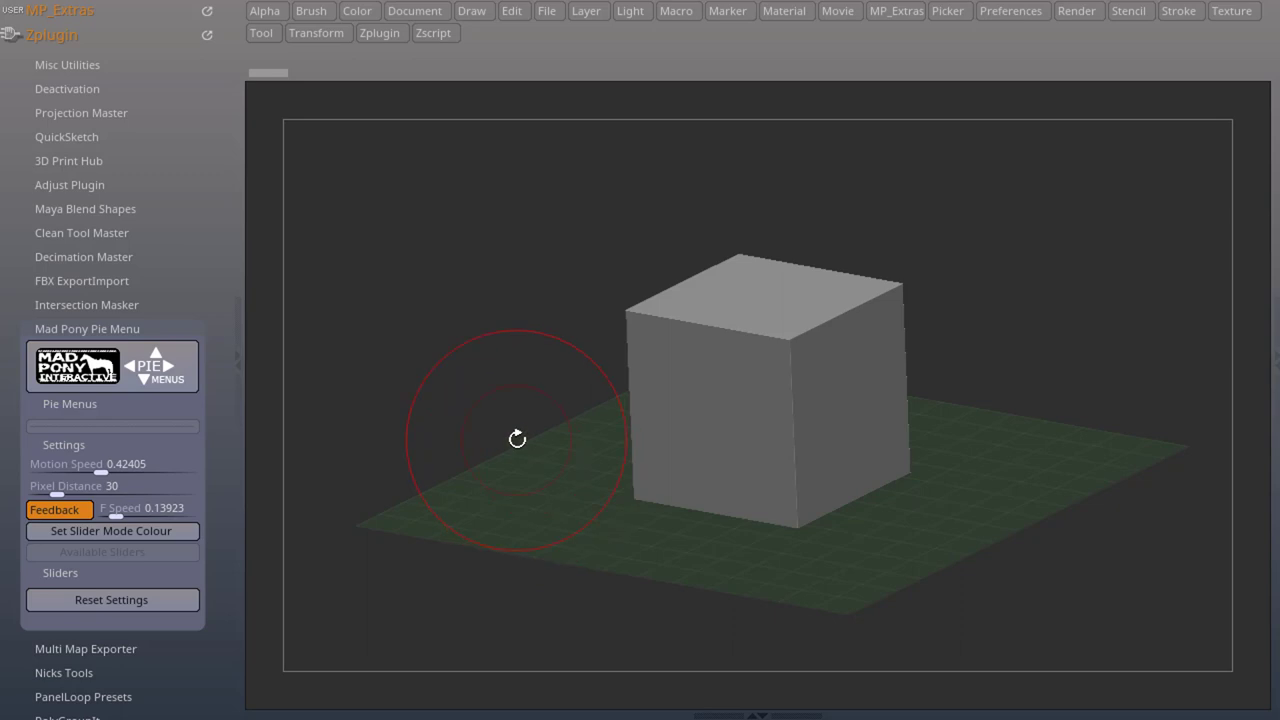
Step: Set the Motion Speed of the Mad Pony Pie Menu to 1
key("1")
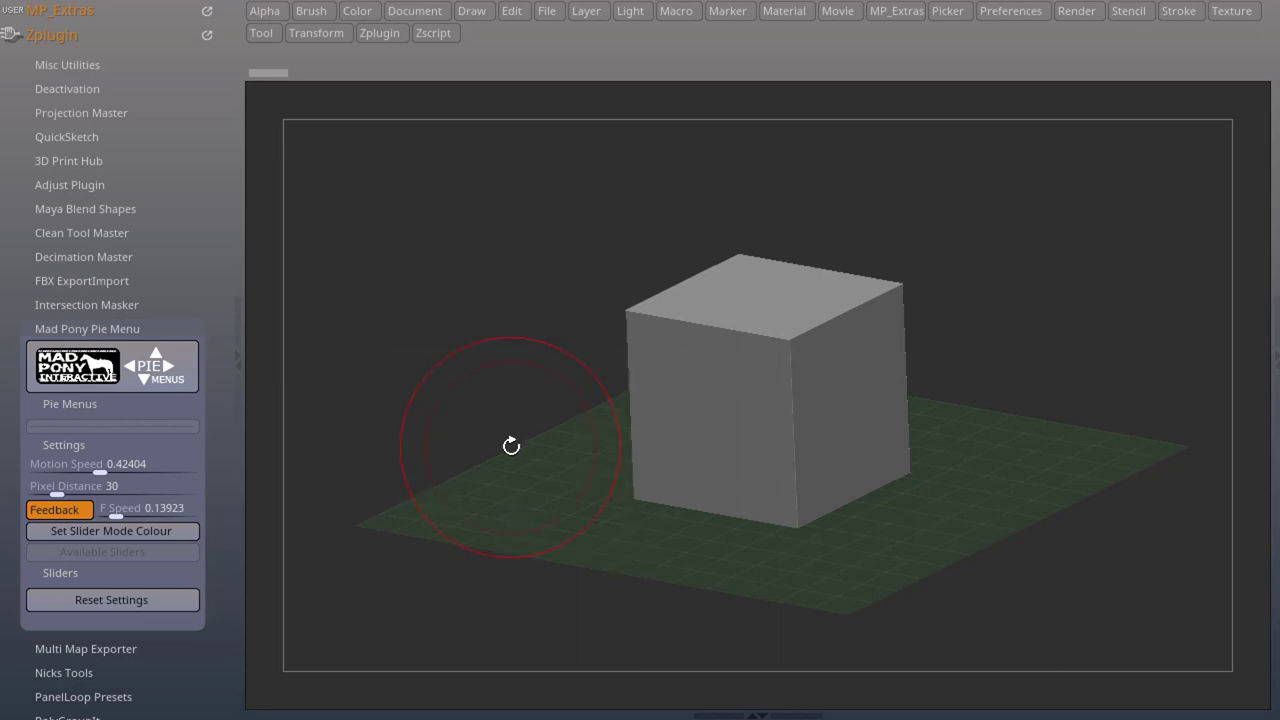
key("2")
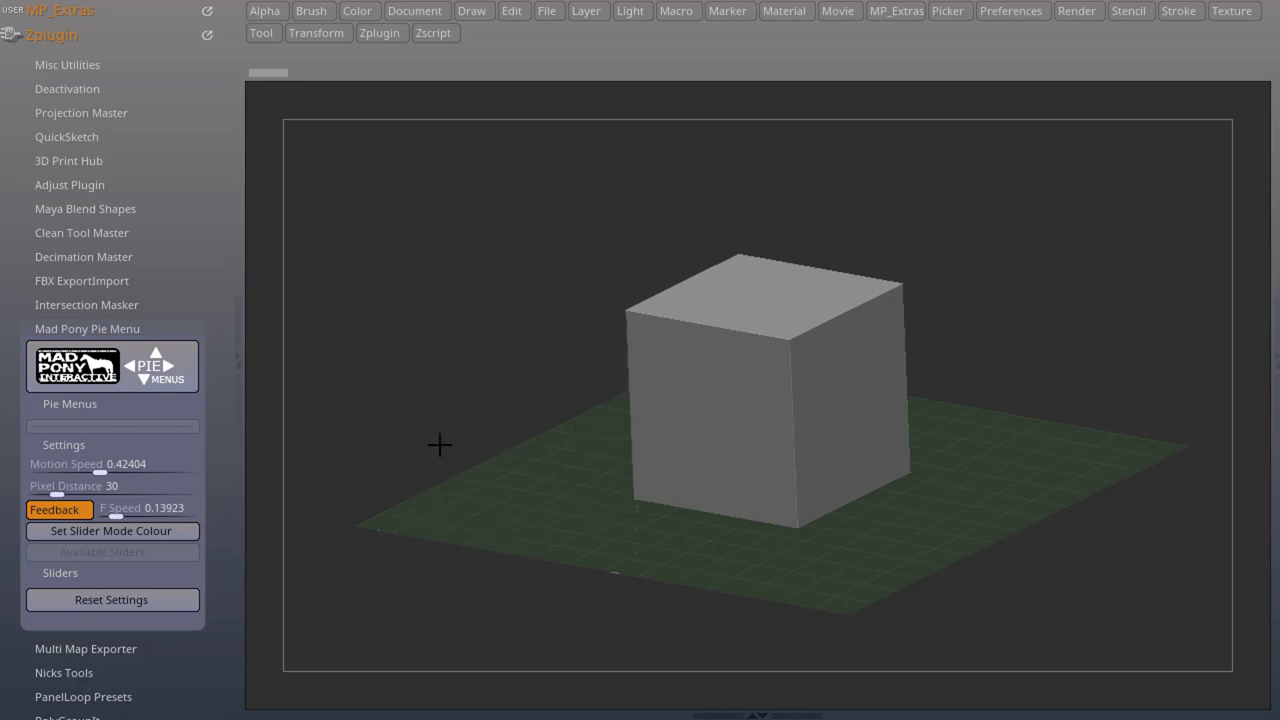
scroll(223, 266, "down", 3)
mouse_move(110, 245)
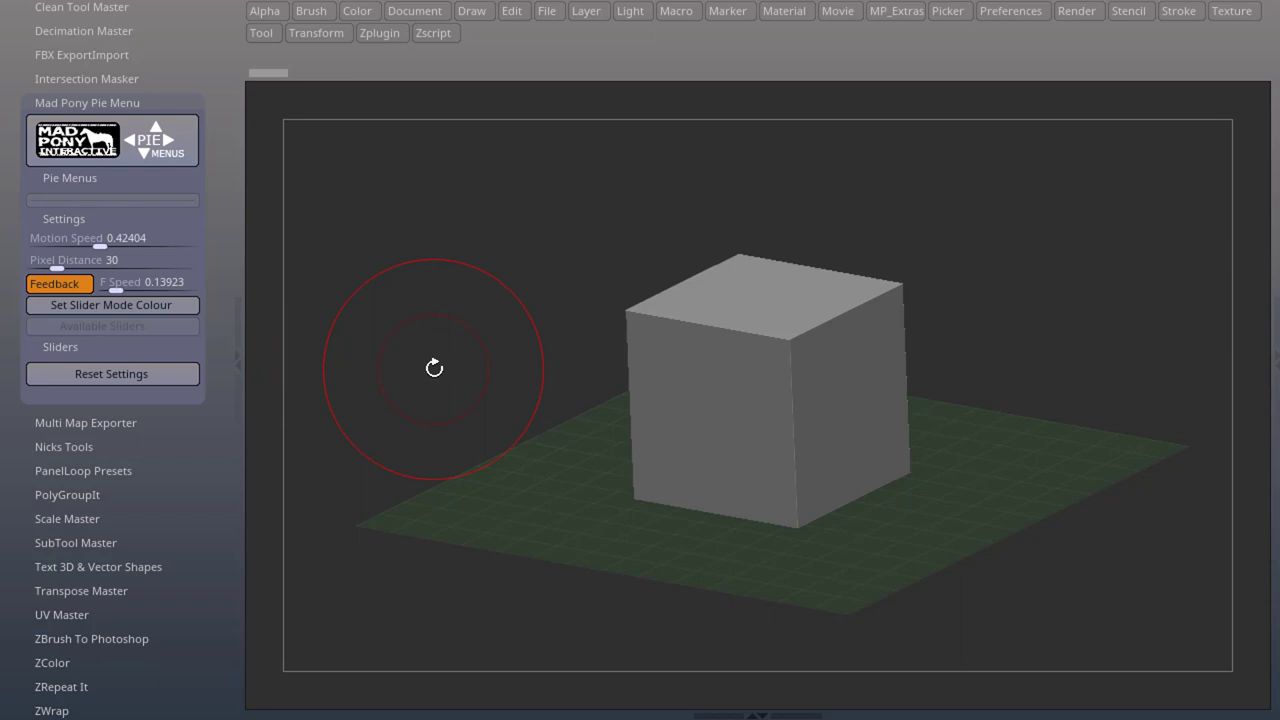
key("b")
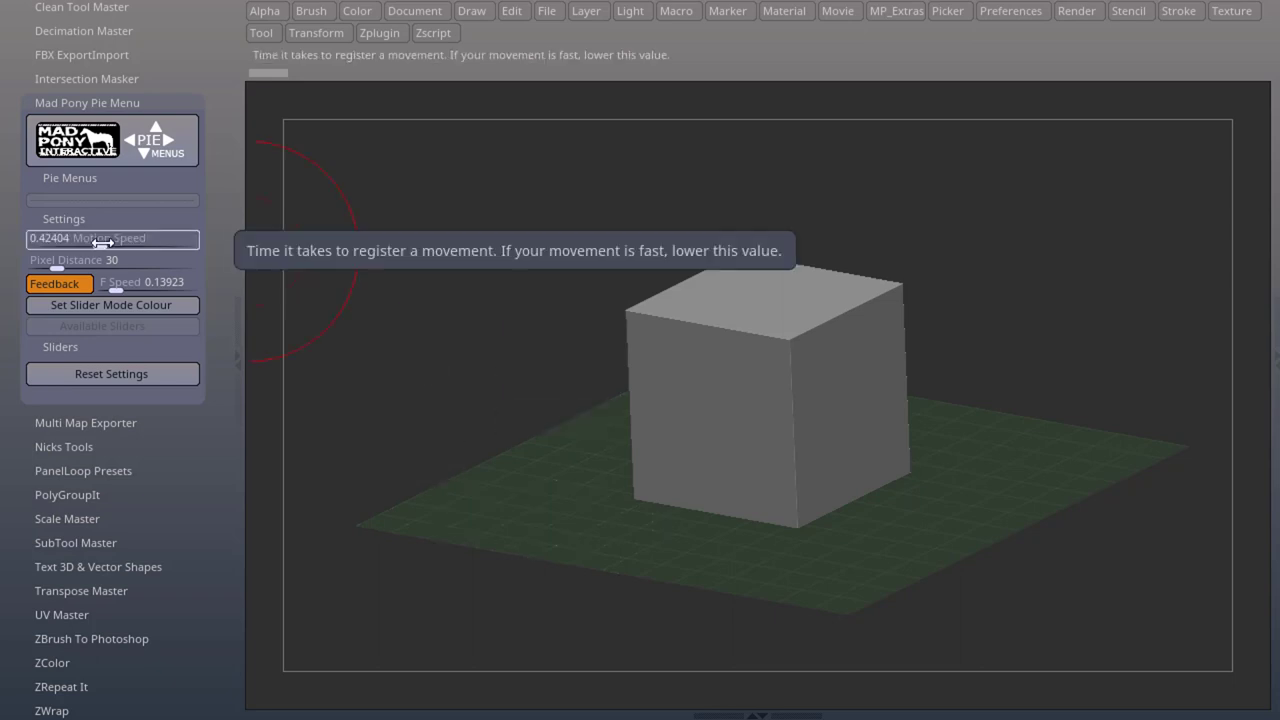
left_click(188, 246)
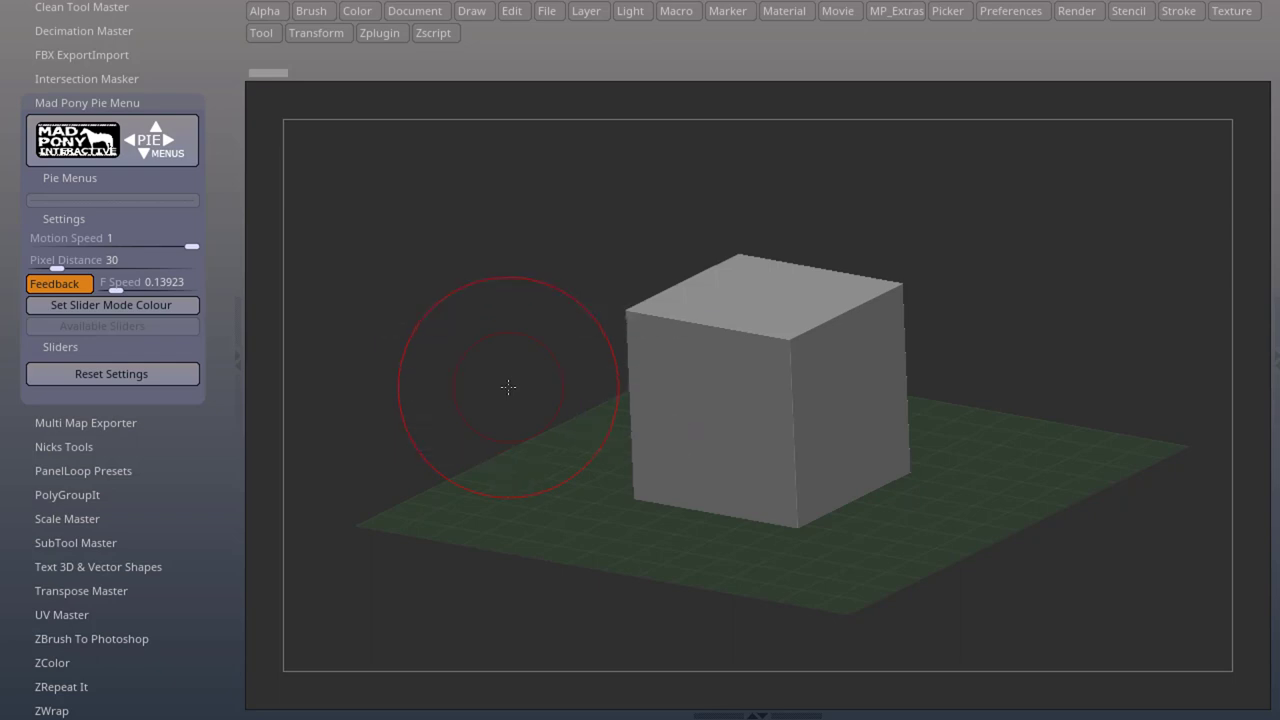
Step: Set the pie menu's Motion Speed to 0 and choose the Move brush from the brush pie
left_click_drag(100, 245, 29, 244)
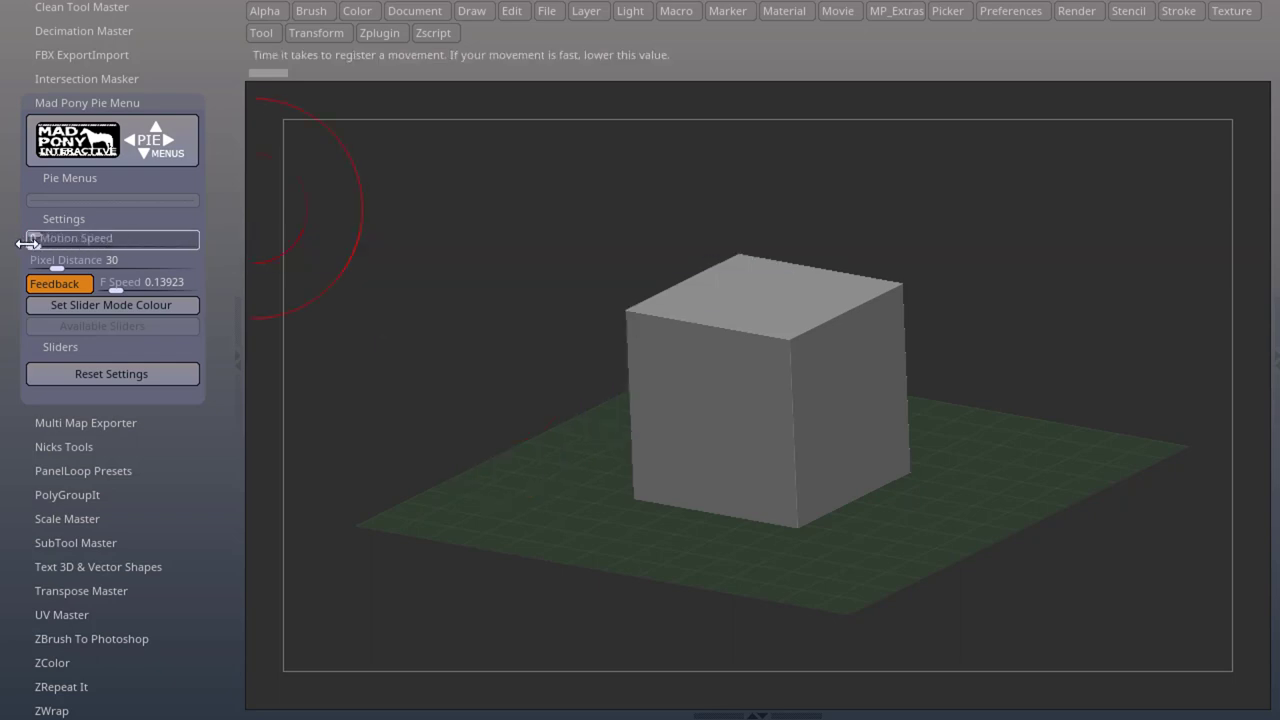
key("space")
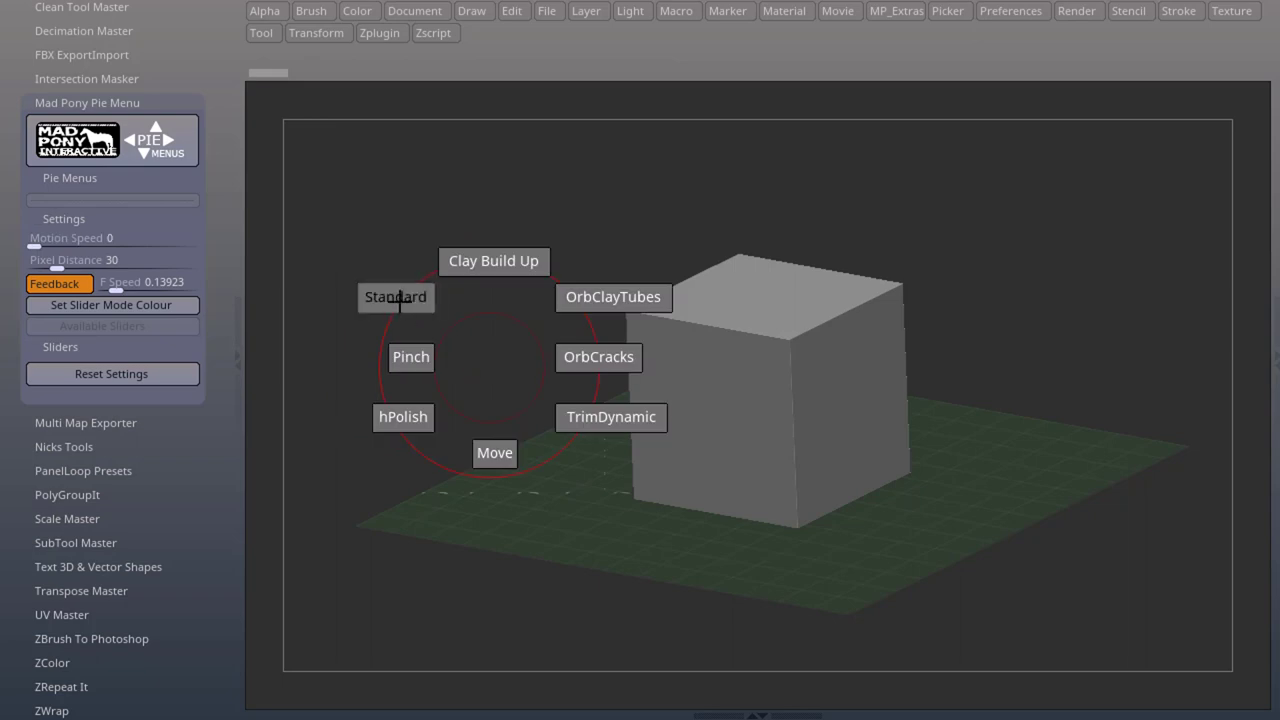
left_click(497, 453)
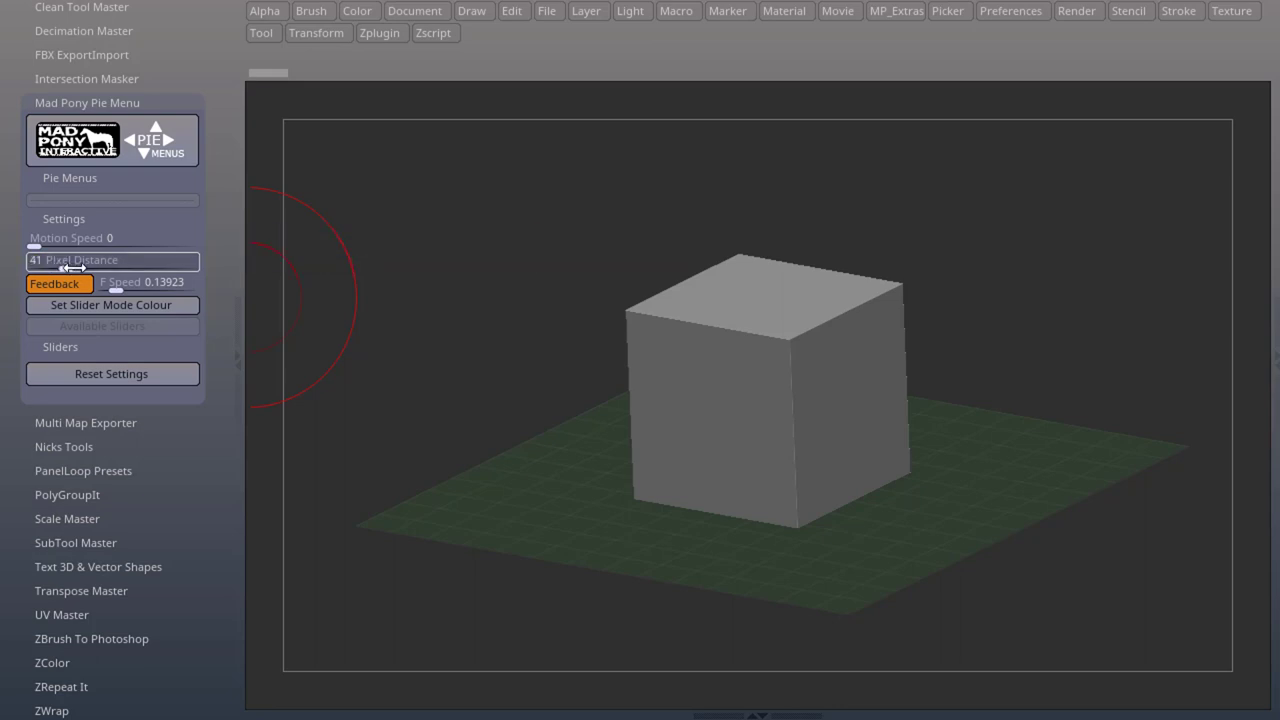
Step: Set the pie menu's Pixel Distance to 67 and try a pie gesture on the canvas
left_click_drag(58, 266, 244, 270)
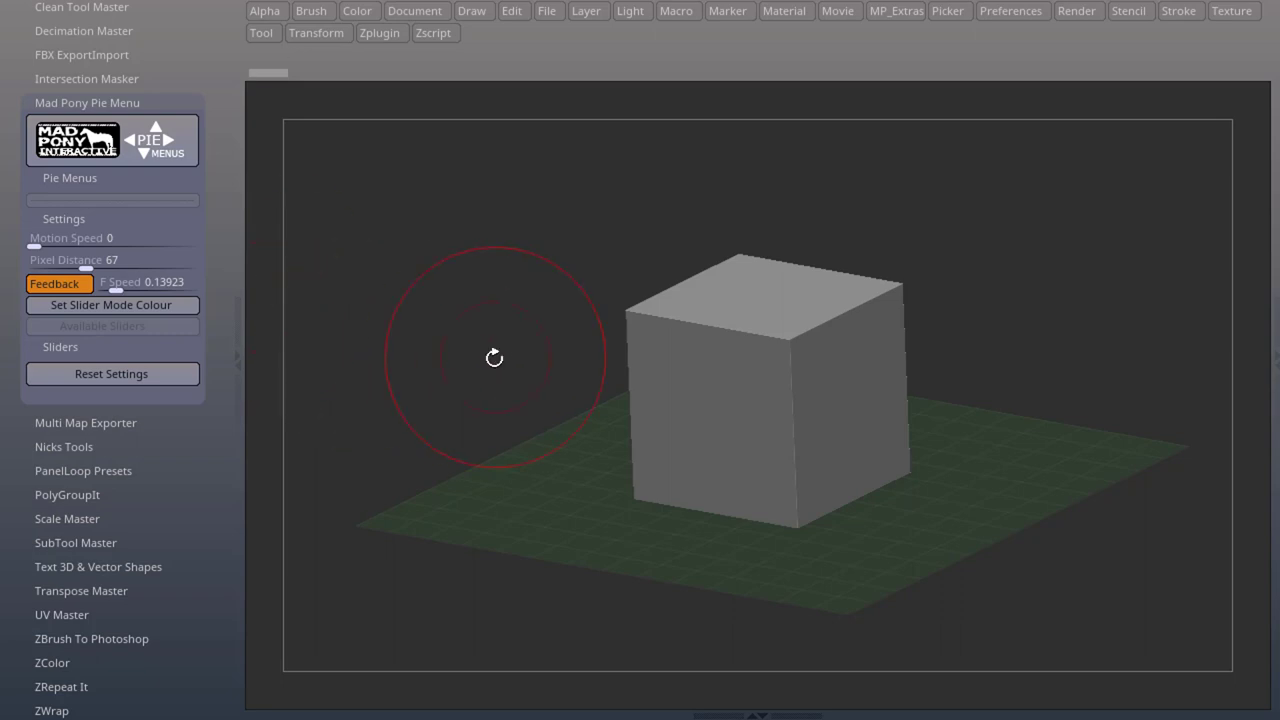
key("b")
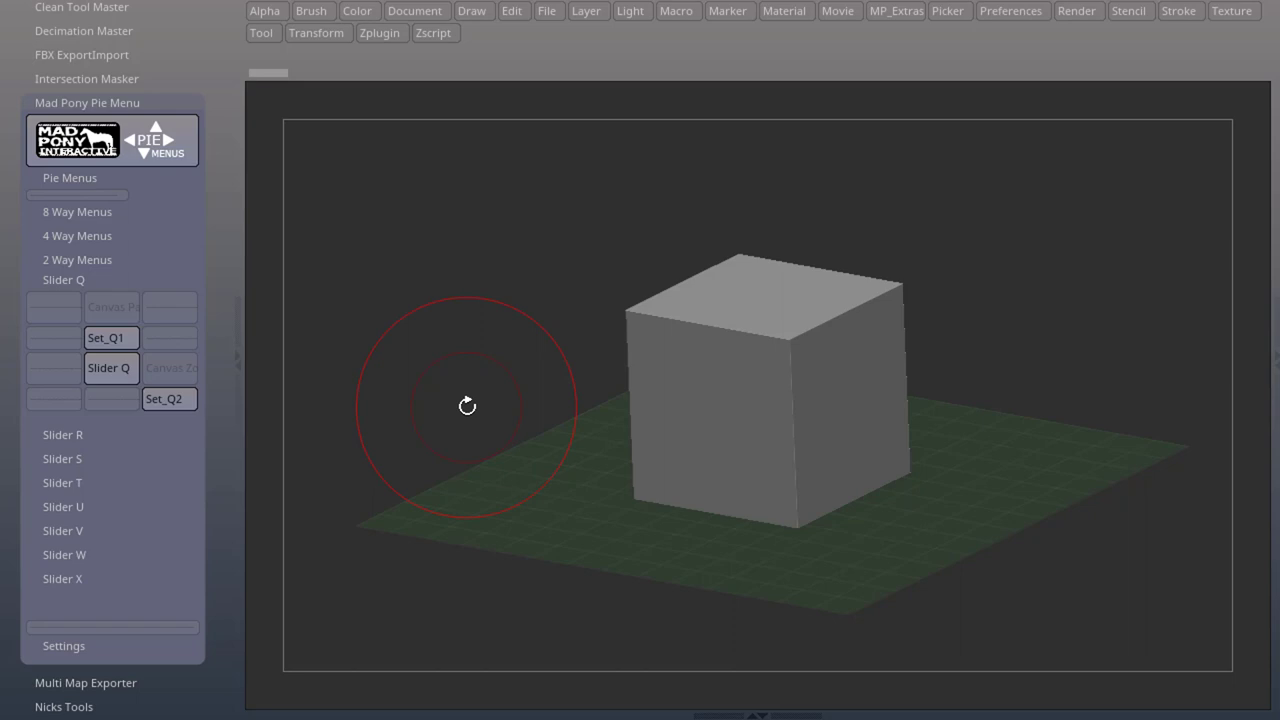
key("shift")
mouse_move(467, 405)
left_mouse_down()
mouse_move(451, 346)
mouse_move(500, 426)
mouse_move(470, 353)
mouse_move(471, 397)
mouse_move(468, 386)
left_mouse_up()
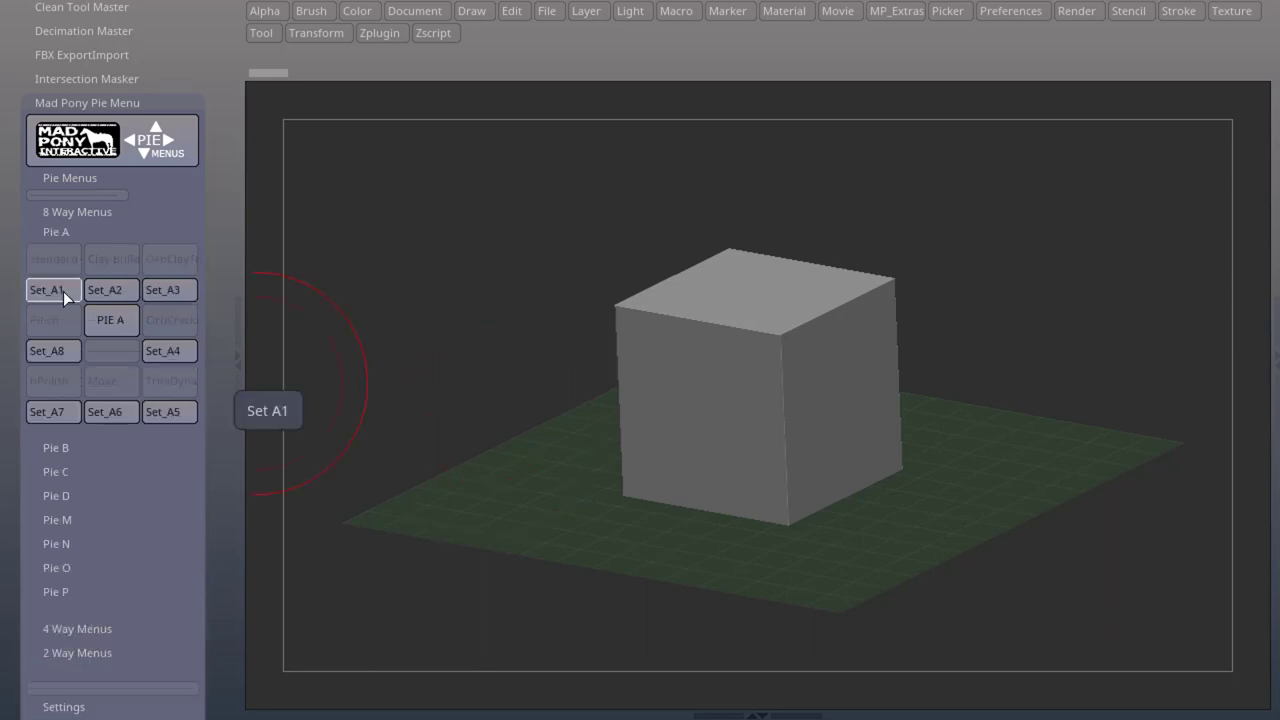
Step: Enter "Cancel" as the macro name for pie item A1, and dismiss a second naming prompt for the same item
left_click(63, 291)
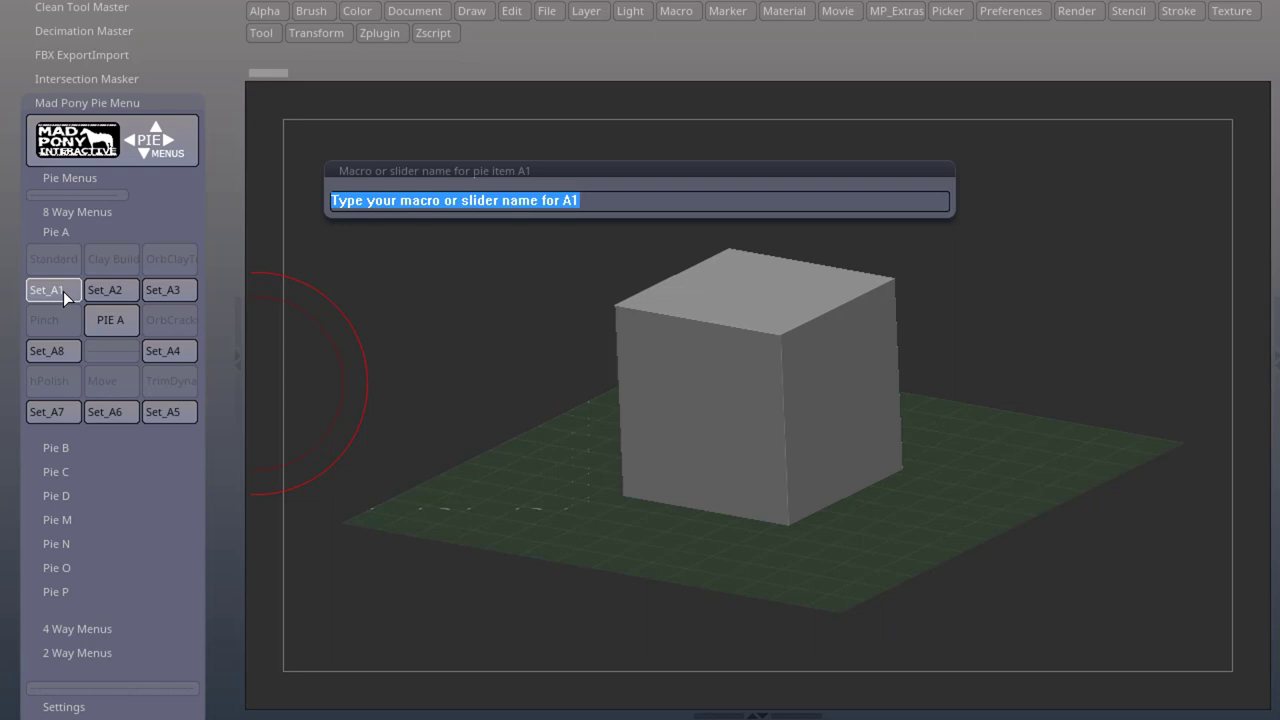
type("Cancel")
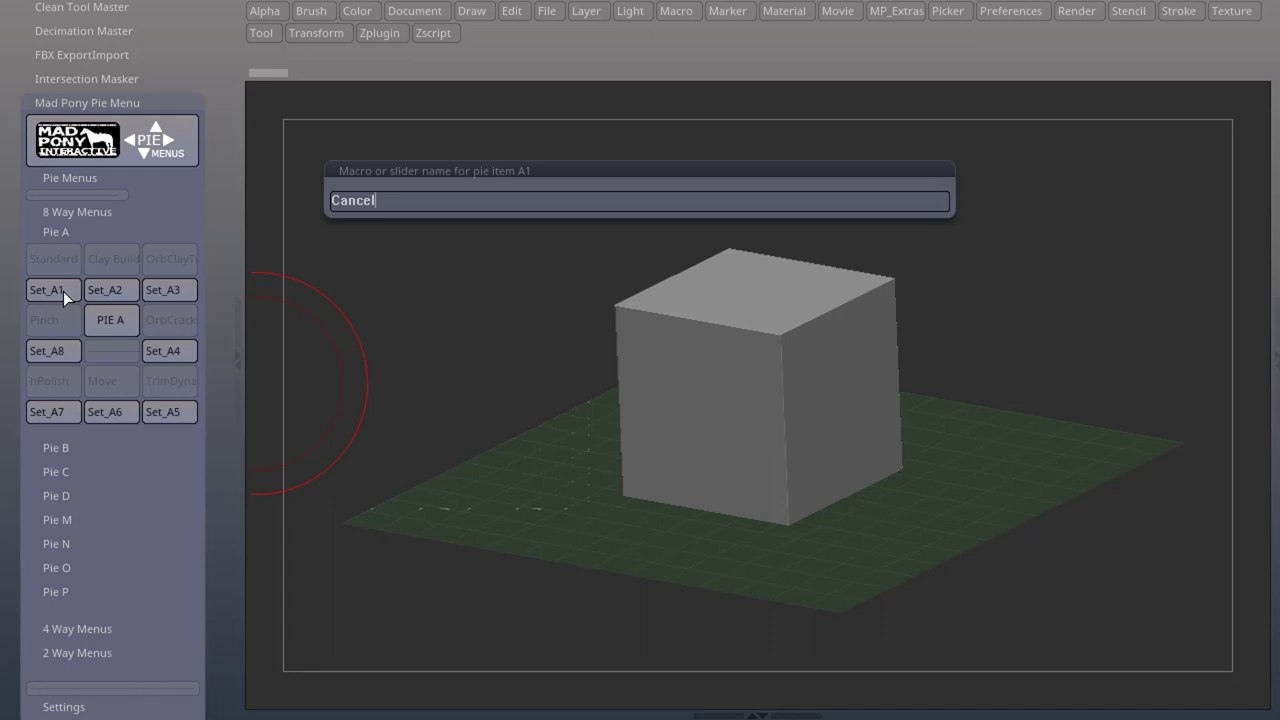
key("Return")
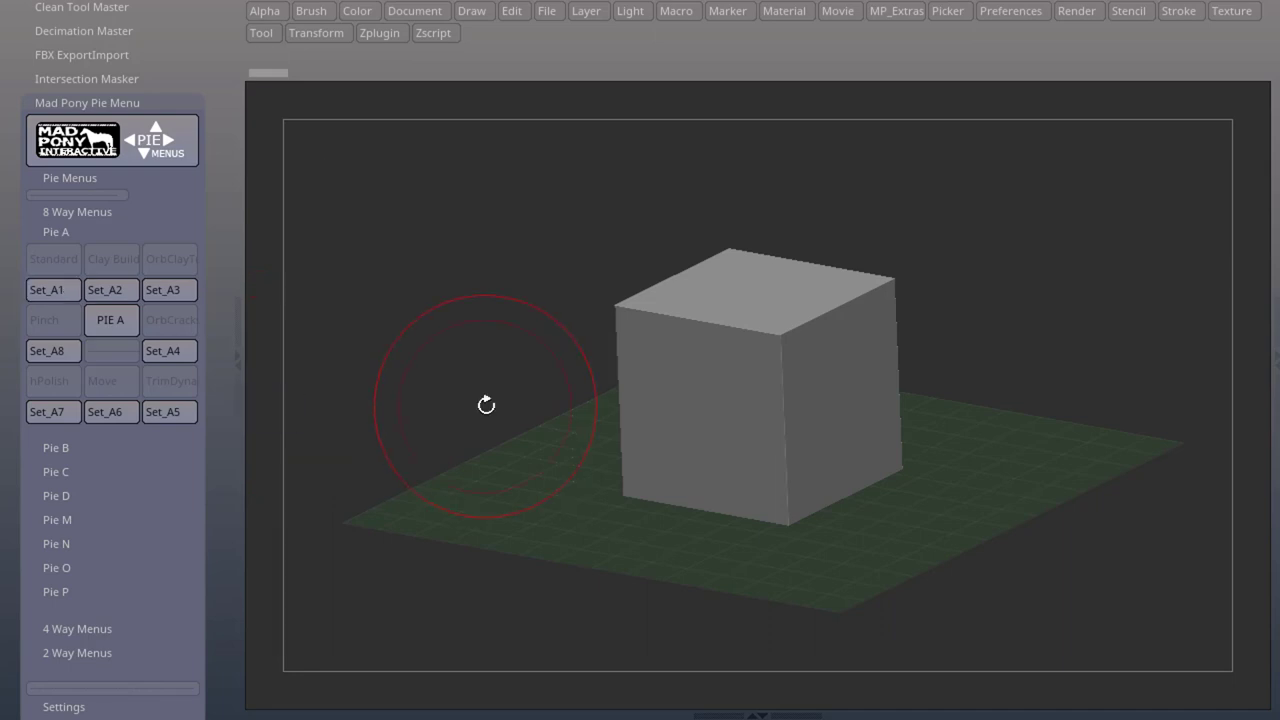
key("a")
left_click(404, 328)
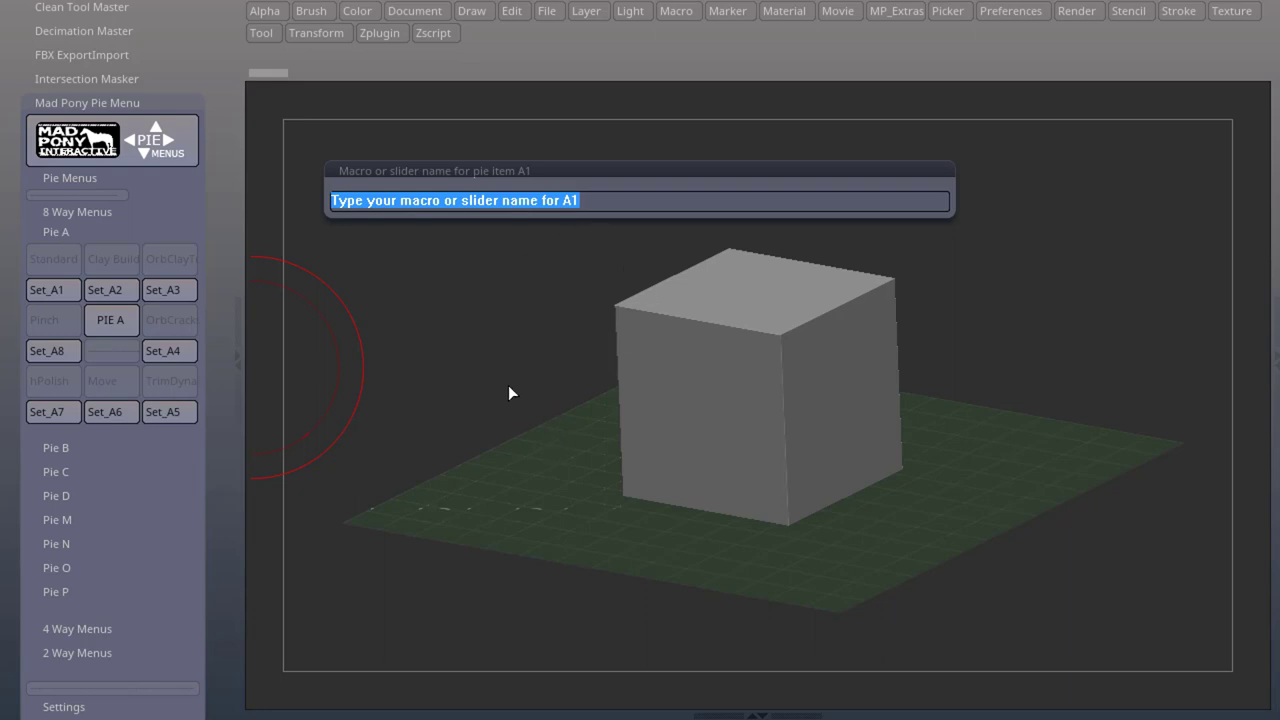
key("Escape")
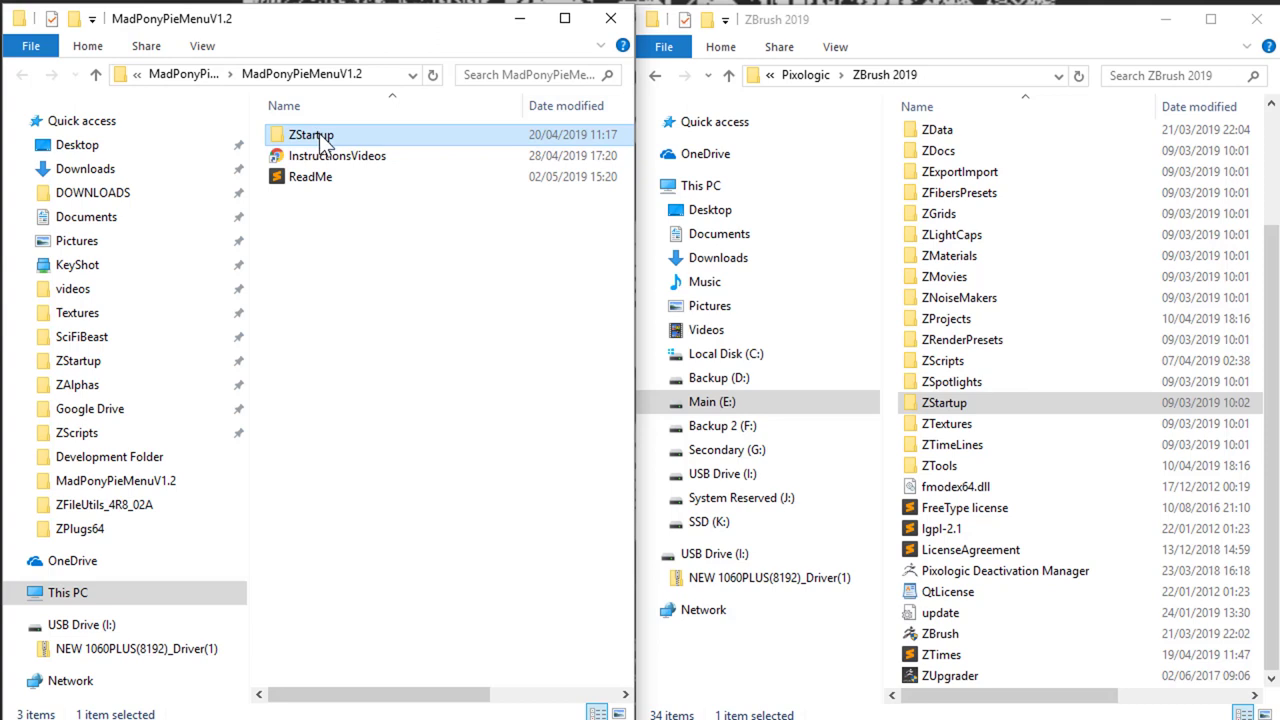
Step: Copy the plugin's ZStartup folder into the ZBrush 2019 folder on Windows and into ZBrushOSX 2019 on macOS, merging it there
left_click_drag(318, 140, 1029, 620)
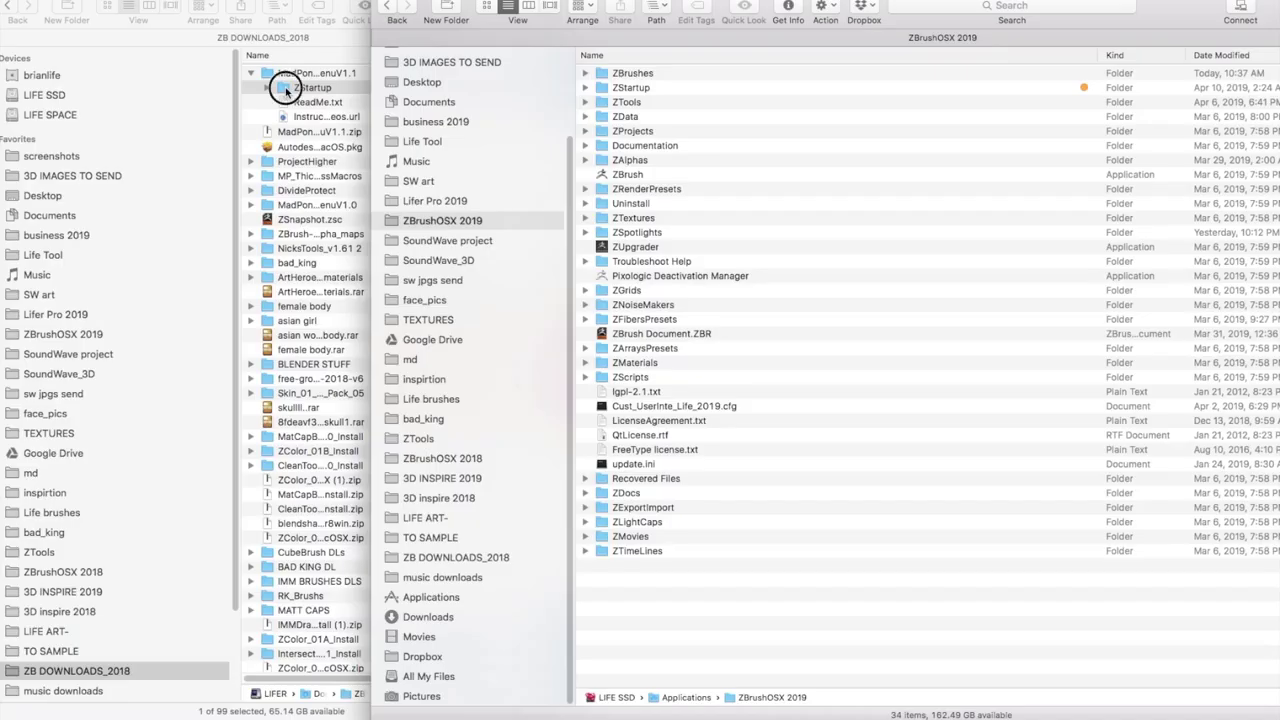
left_click_drag(294, 87, 741, 152)
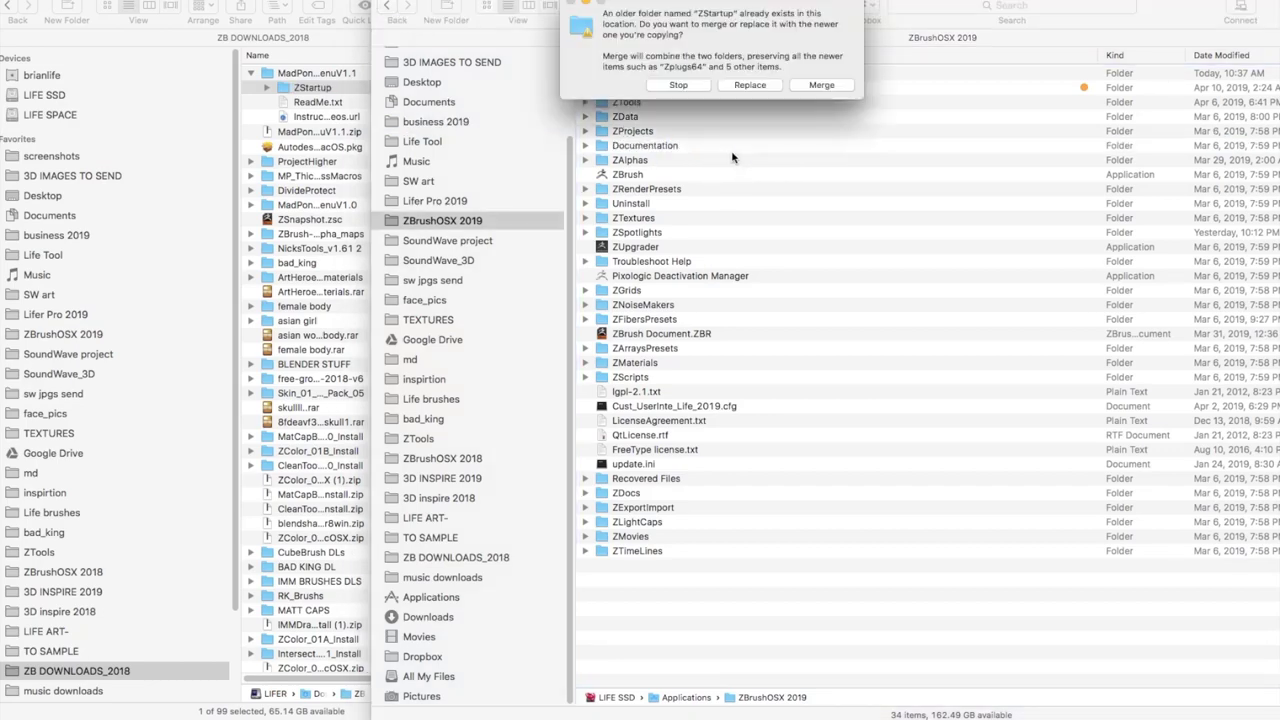
left_click(815, 87)
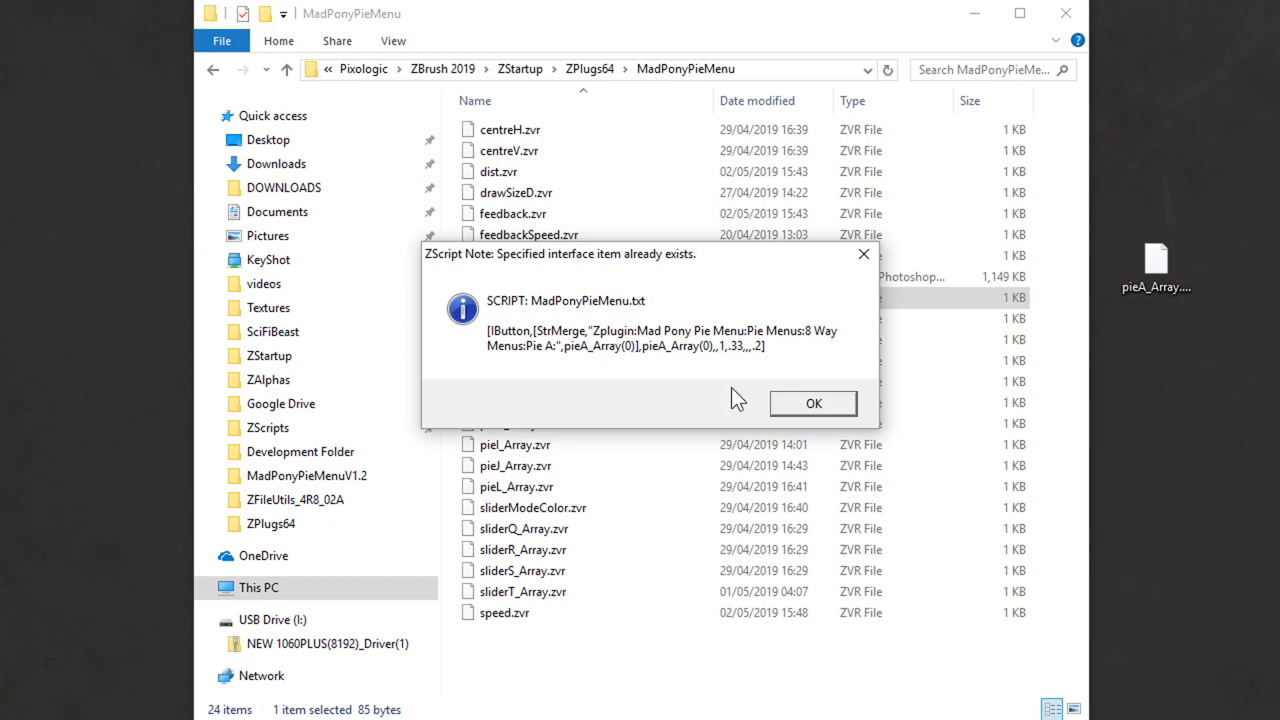
Step: Dismiss the ZScript error notes and delete pieA_Array.zvr from the MadPonyPieMenu folder inside ZPlugs64
left_click(808, 404)
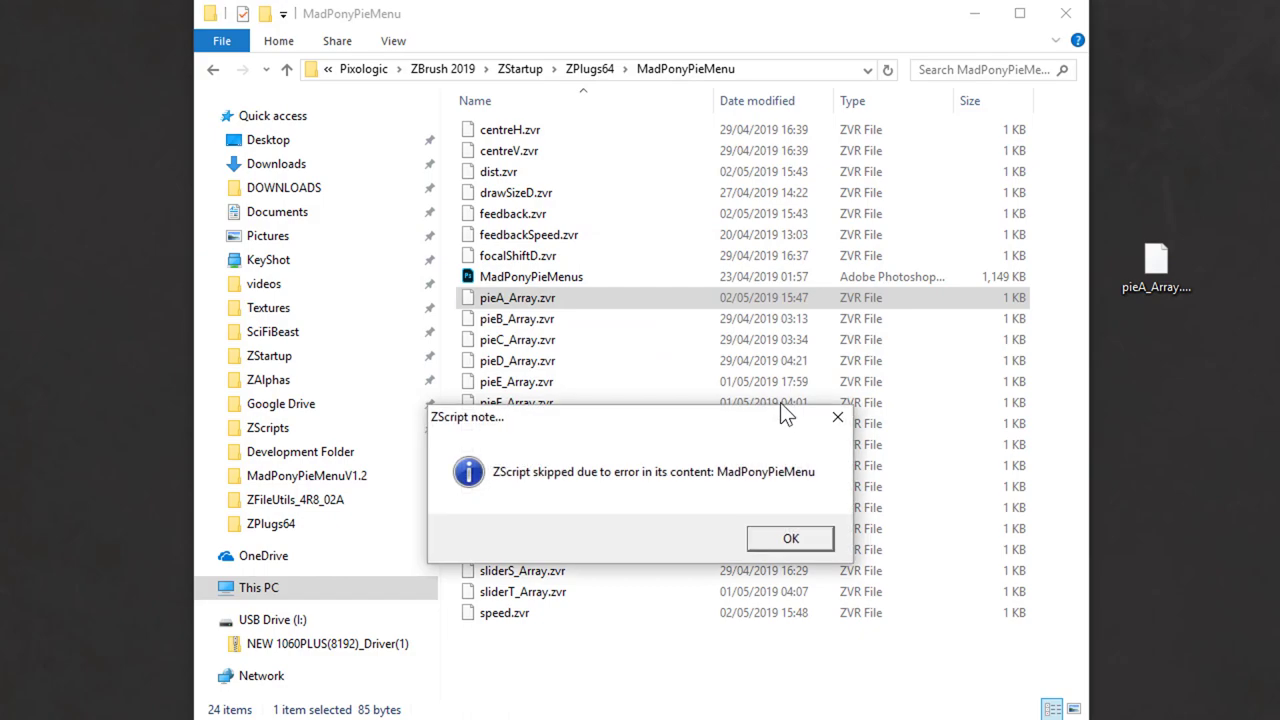
left_click(789, 539)
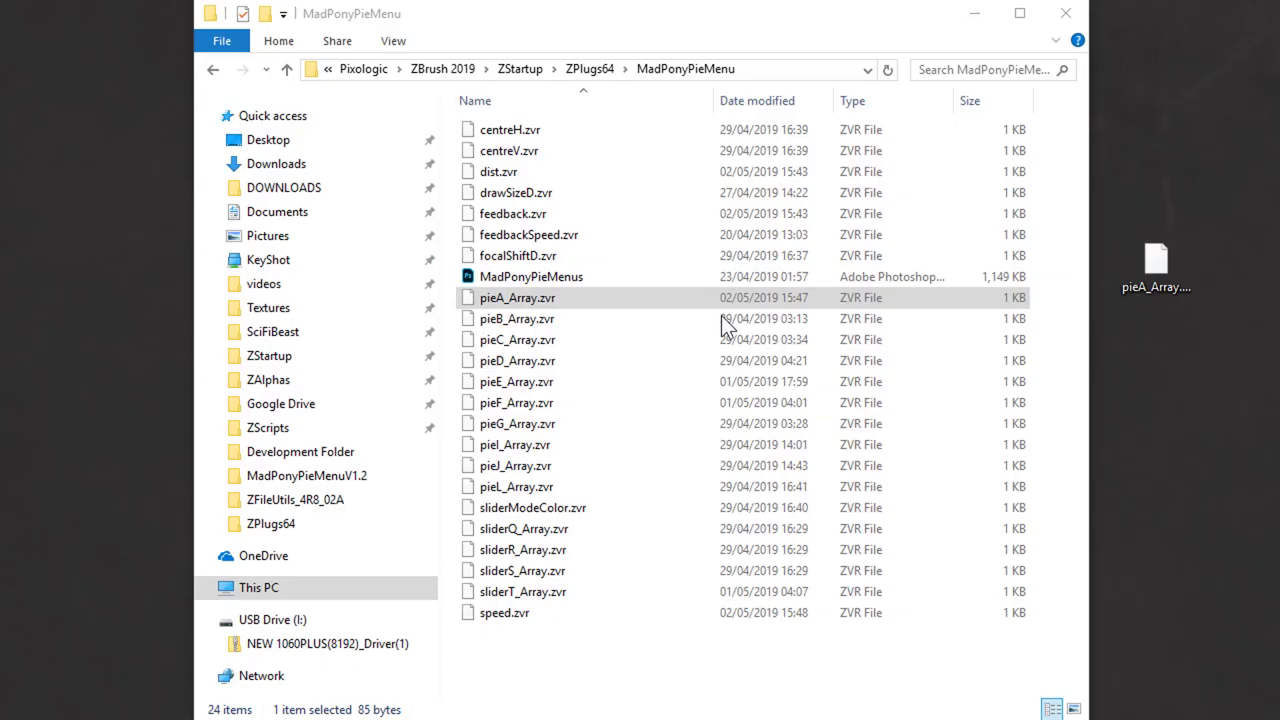
left_click(721, 305)
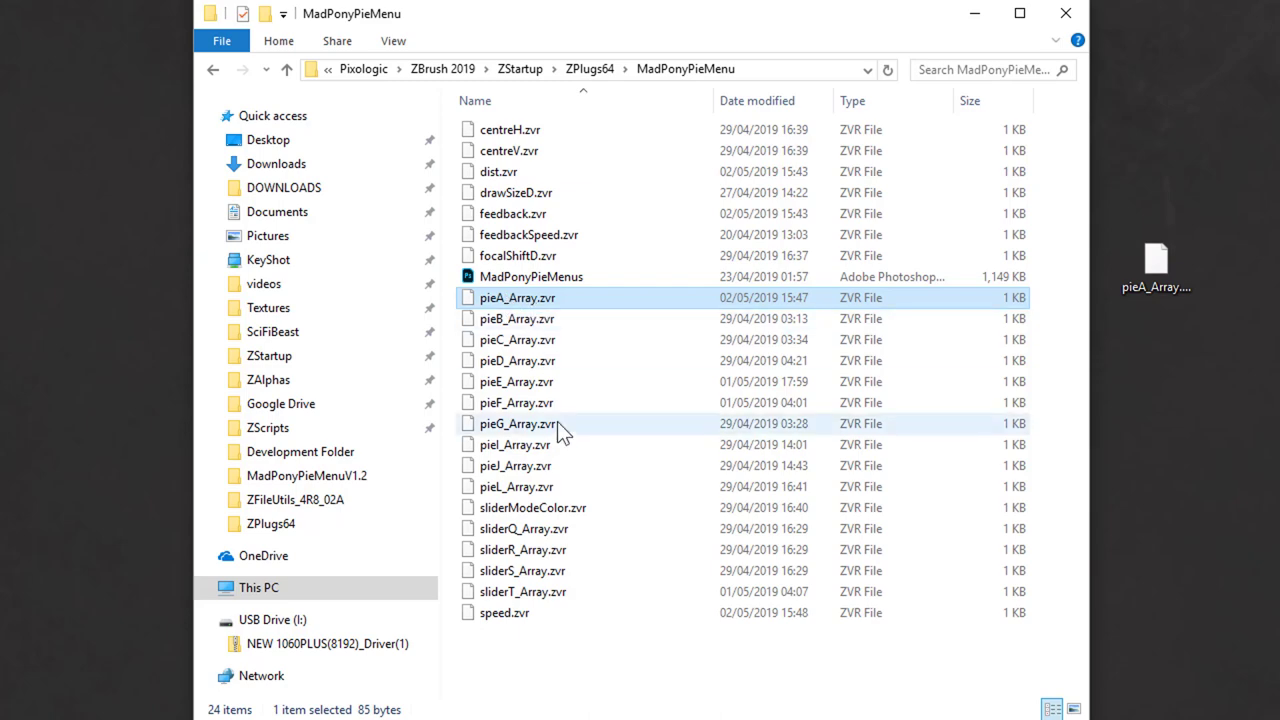
left_click(586, 69)
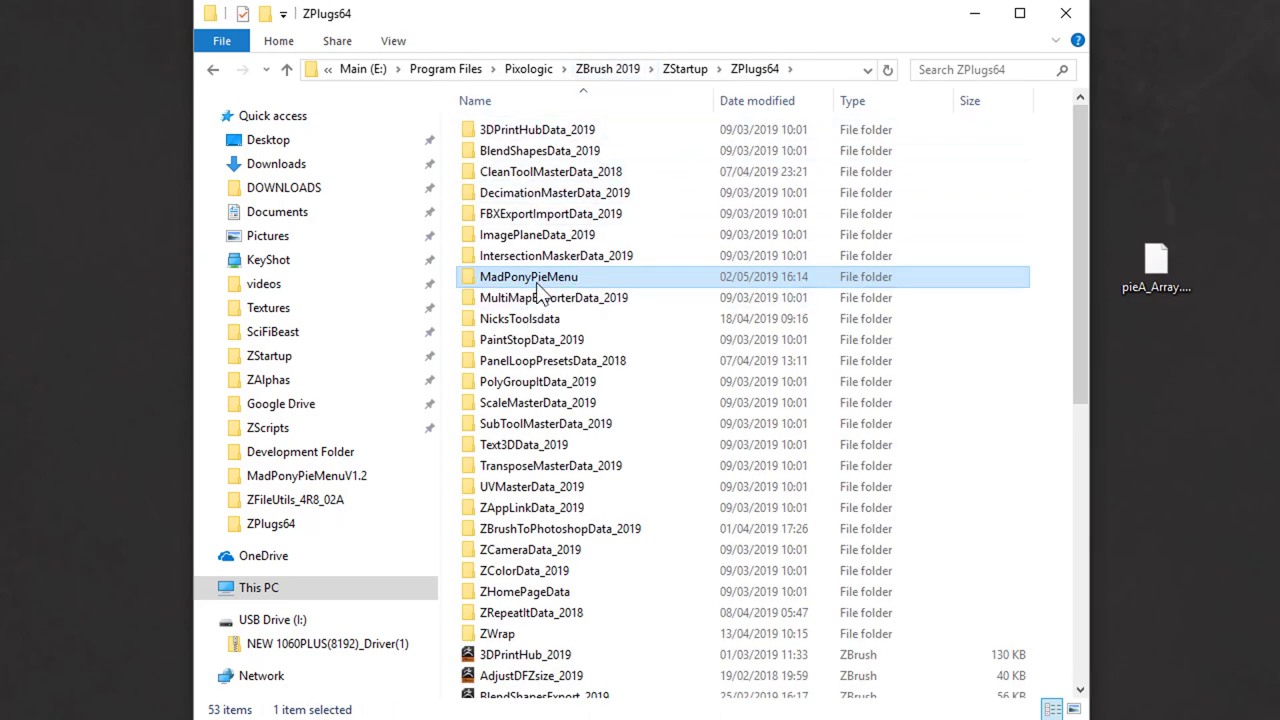
double_click(532, 279)
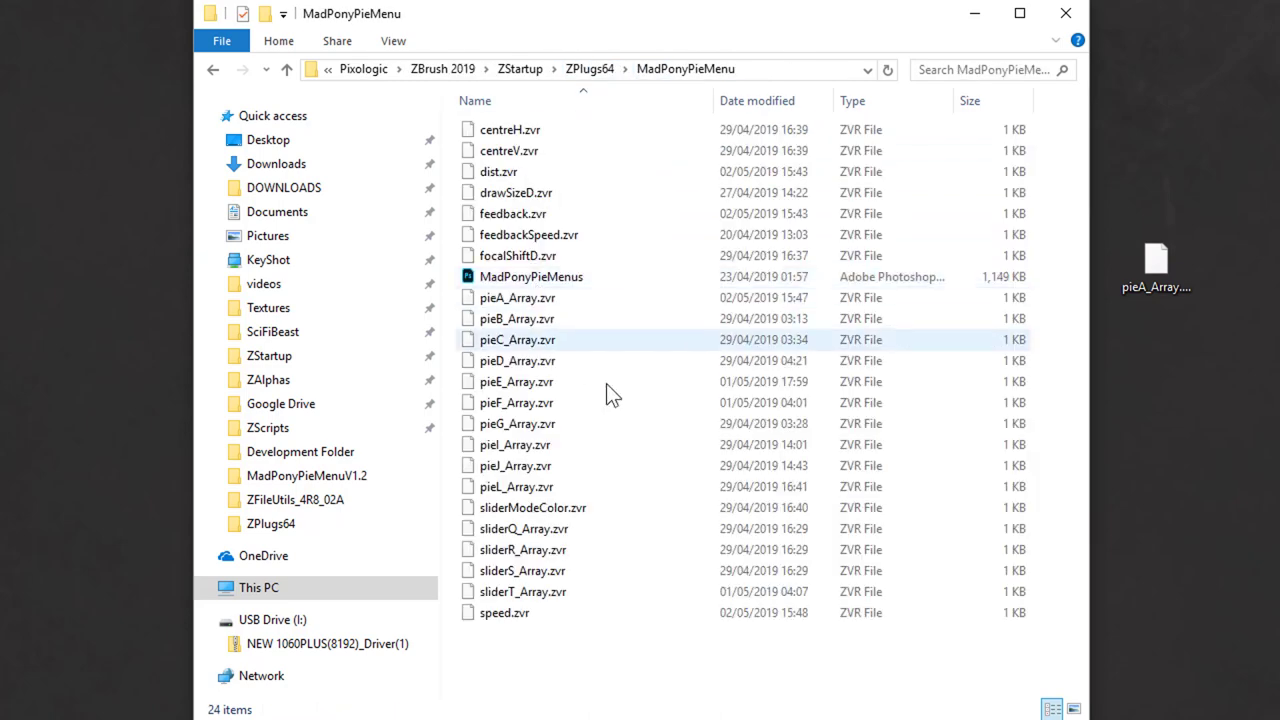
left_click(543, 301)
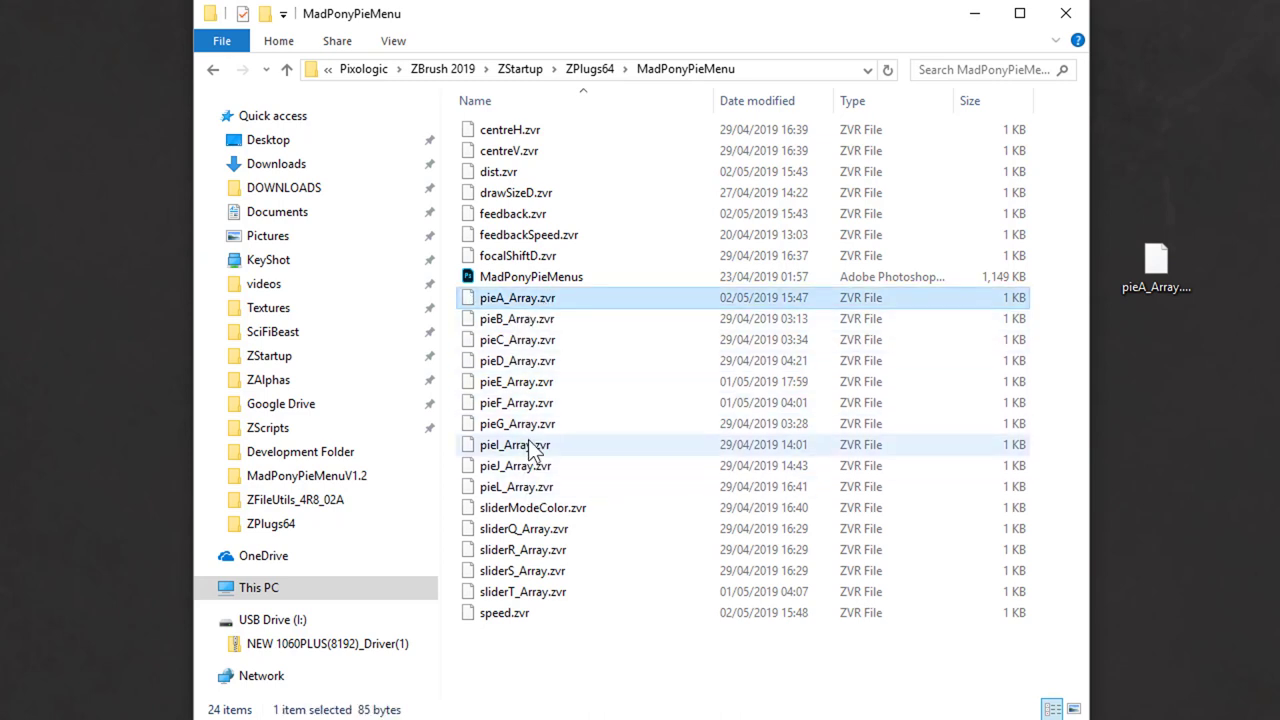
key("Delete")
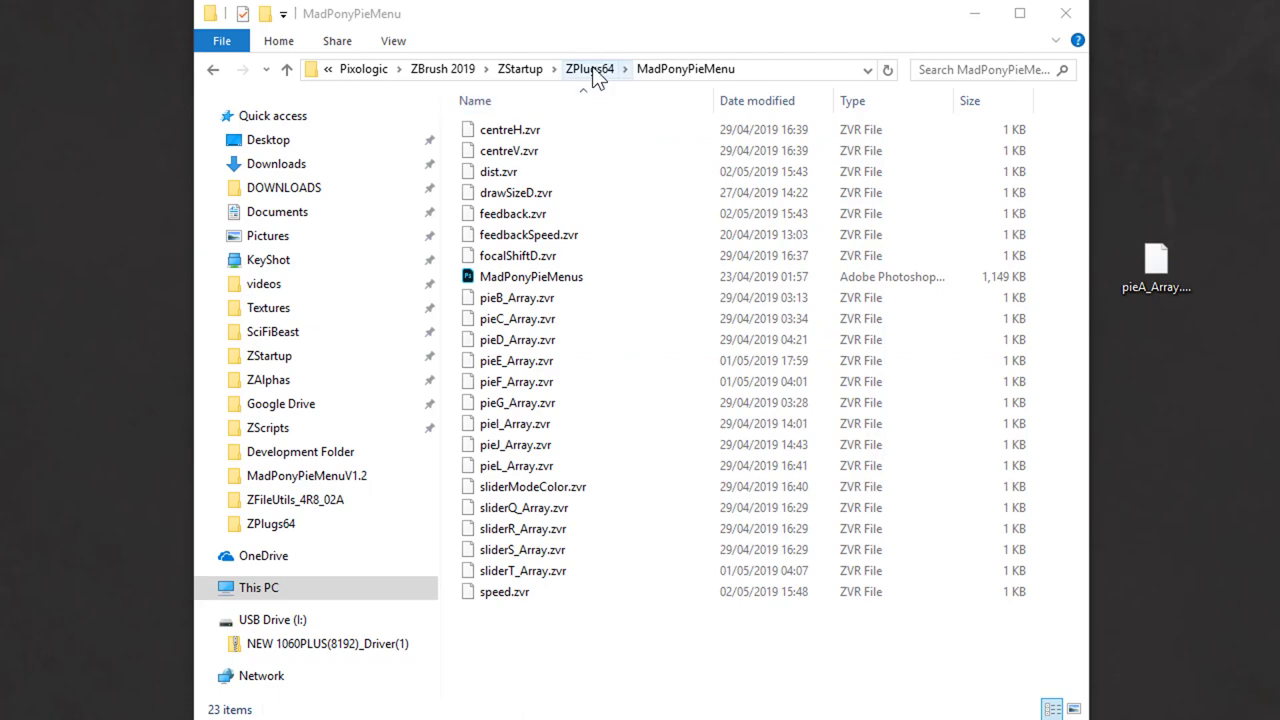
Step: Return to the ZPlugs64 folder and look through its contents for the MadPonyPieMenu plugin file
left_click(592, 68)
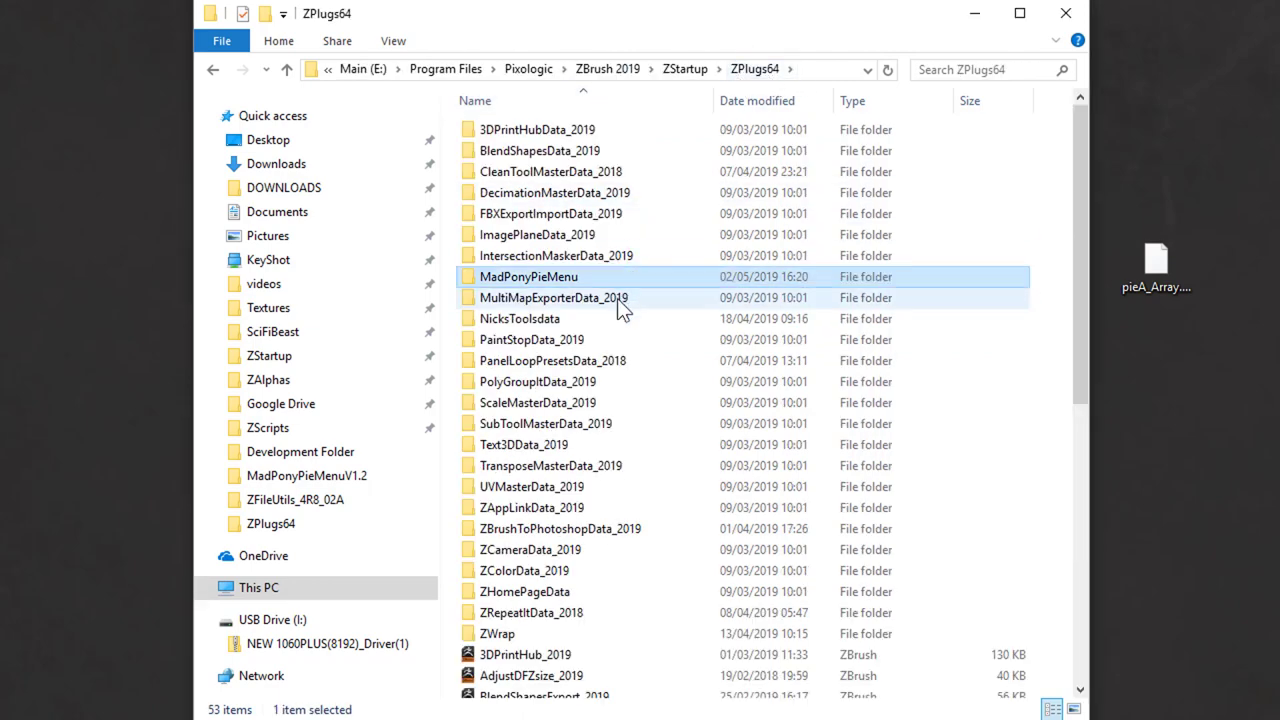
scroll(692, 360, "down", 9)
scroll(692, 355, "up", 7)
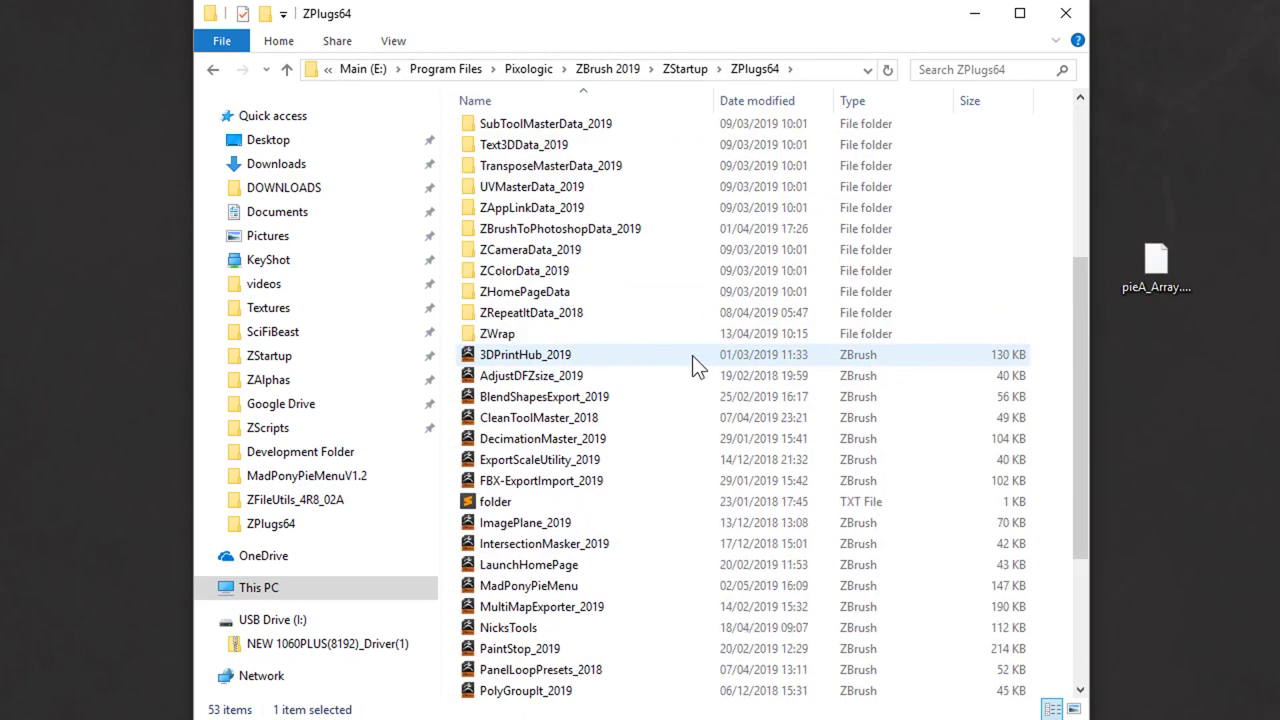